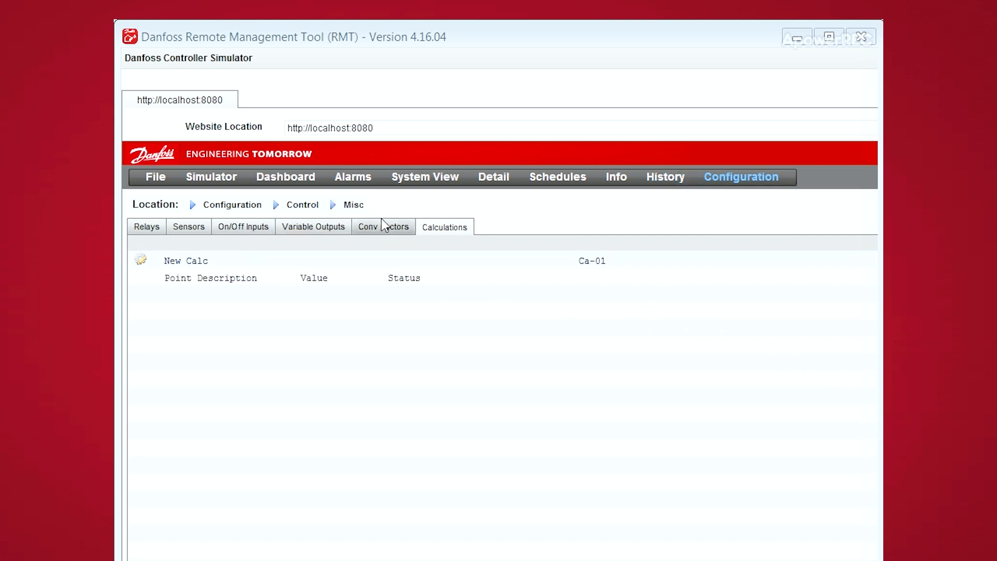
Create new calculation Ca-01 and open its Calculation settings and unit choices
left_click(362, 265)
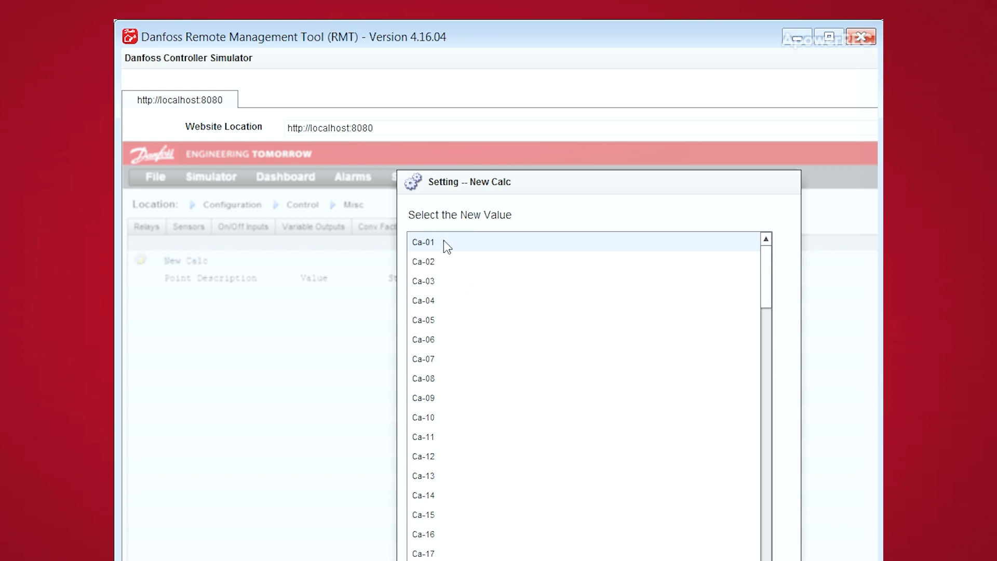
left_click(444, 242)
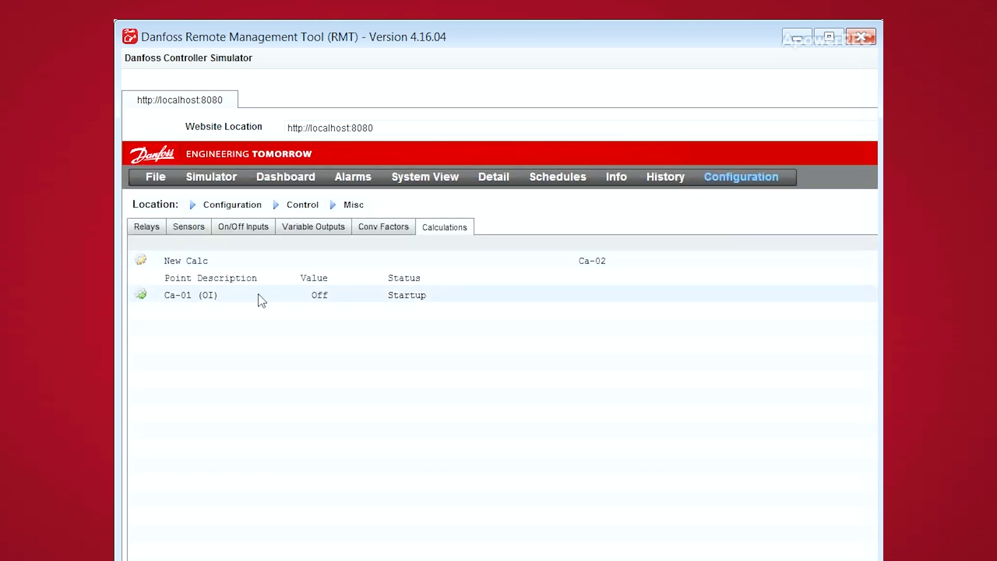
left_click(257, 294)
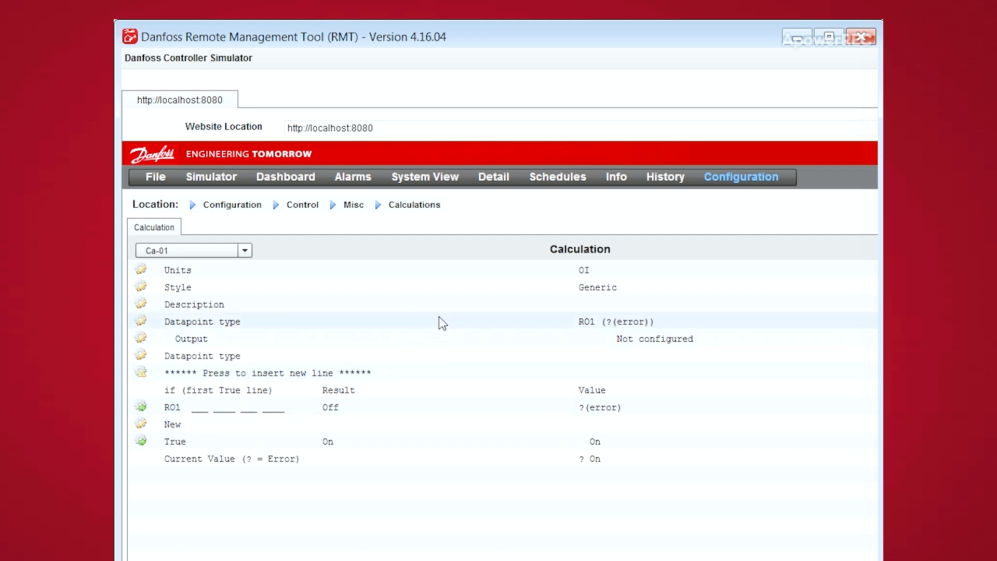
left_click(530, 279)
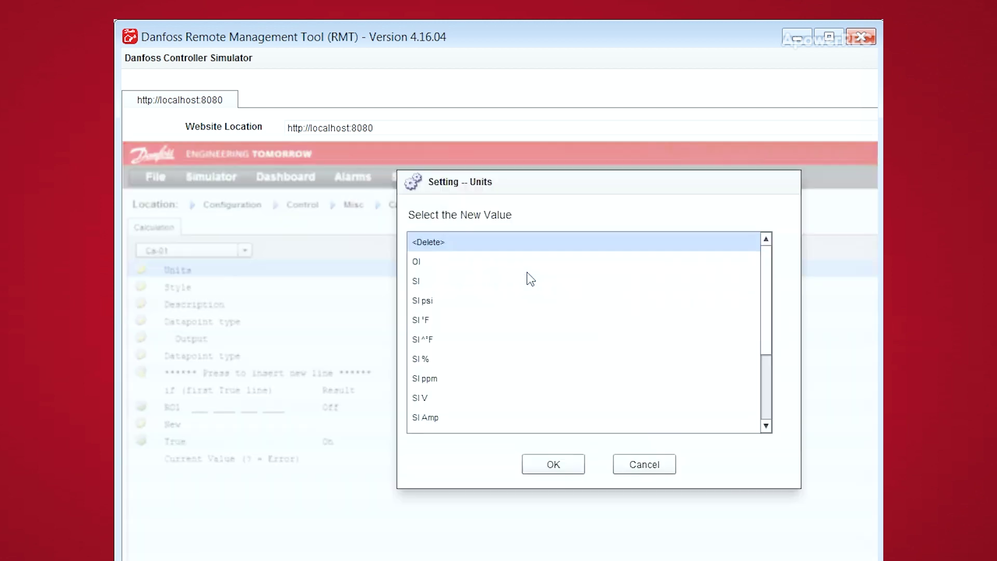
Set Ca-01's units to SI °F and its style to Clone
double_click(457, 319)
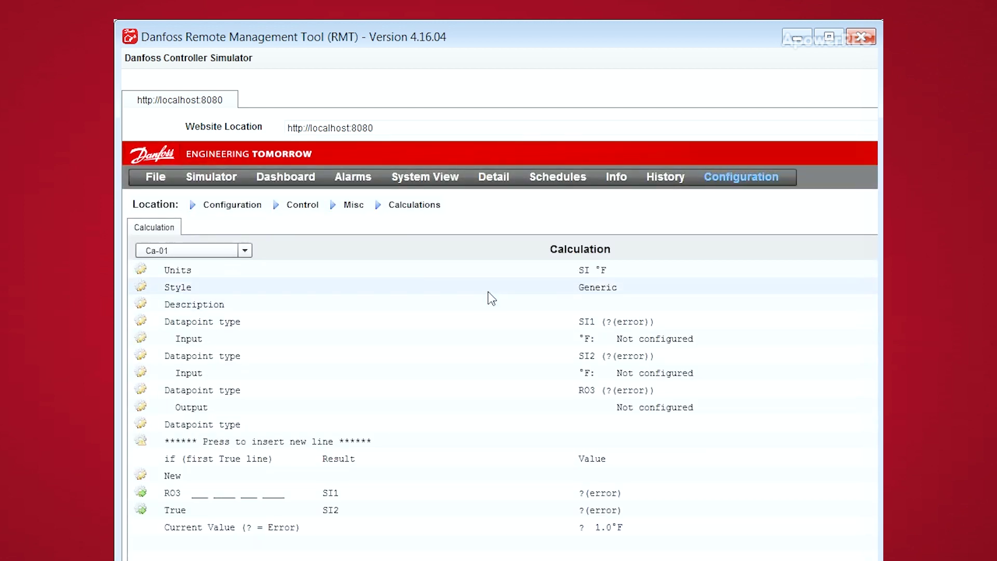
left_click(489, 290)
double_click(447, 281)
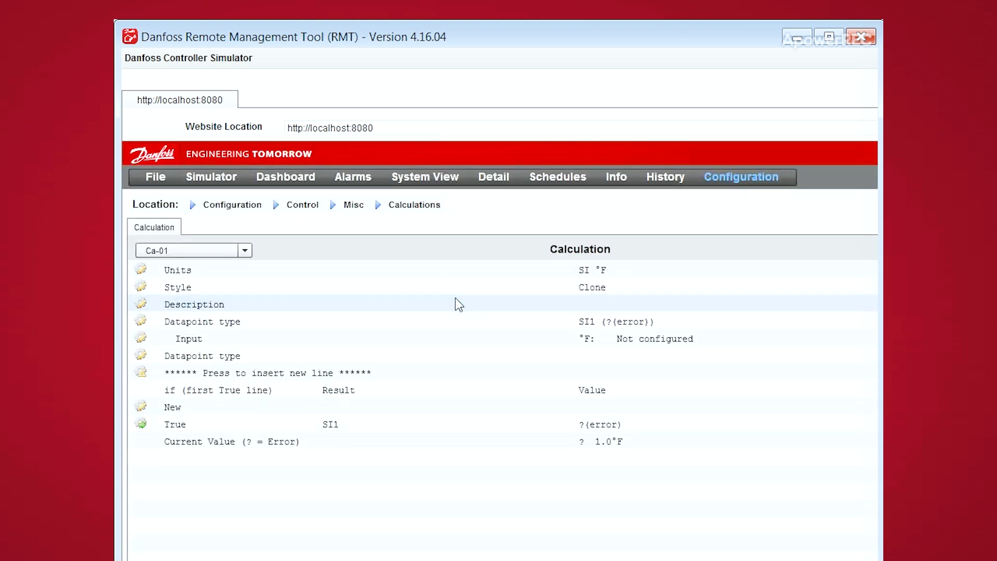
Describe Ca-01 as 'OAT Clone' and feed it from 03-1.4 Outside Temp
left_click(459, 308)
type("oat clo")
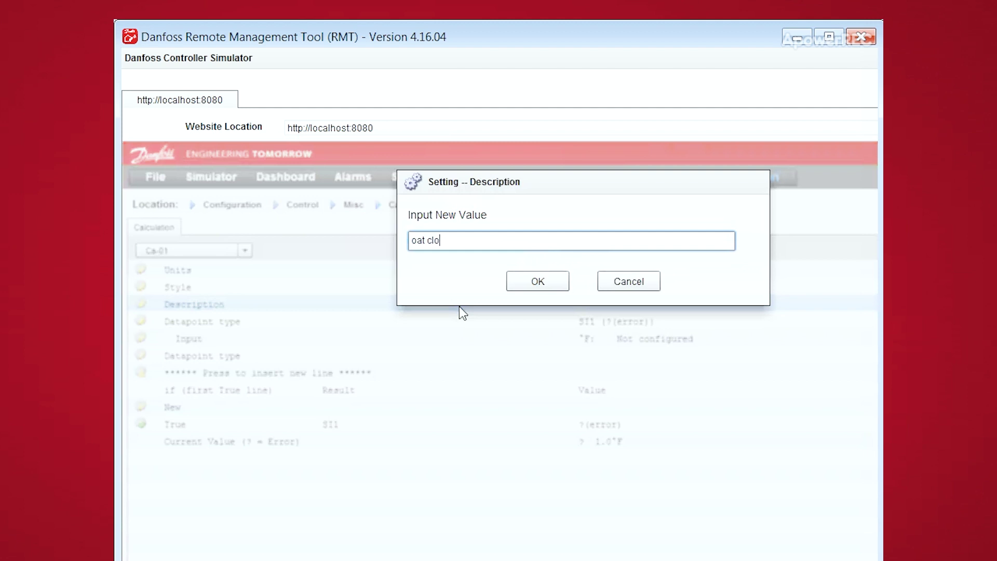
key("Return")
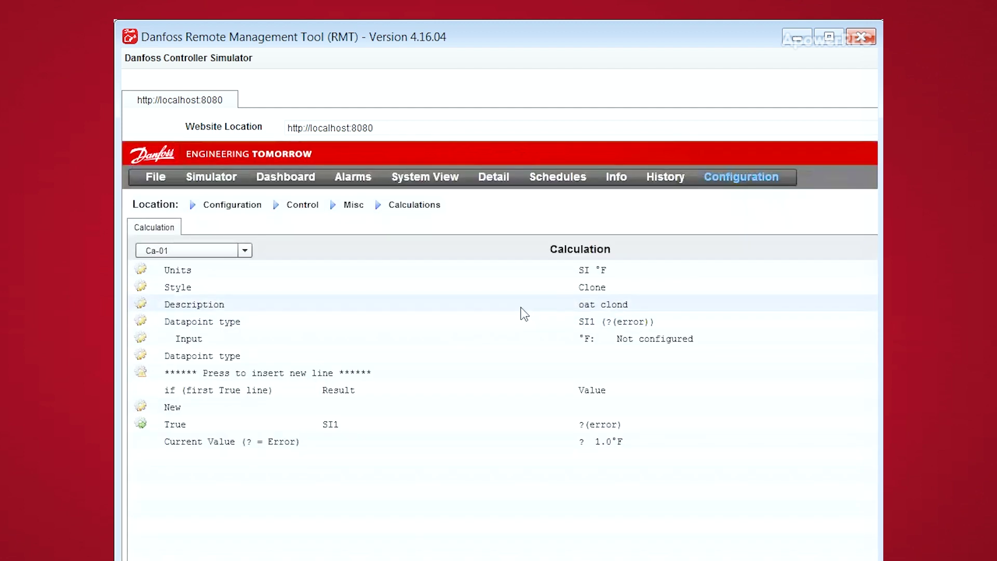
left_click(512, 339)
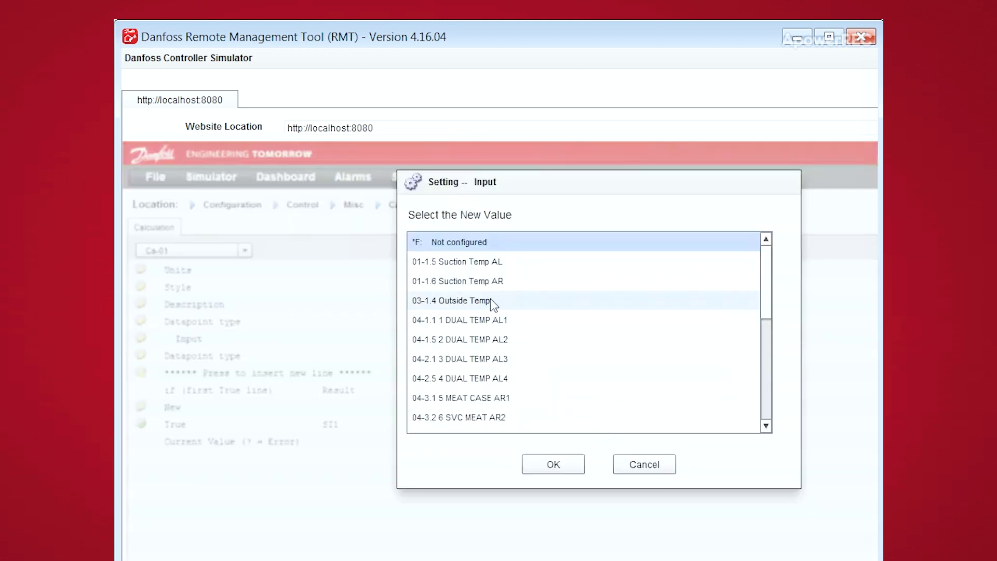
double_click(563, 300)
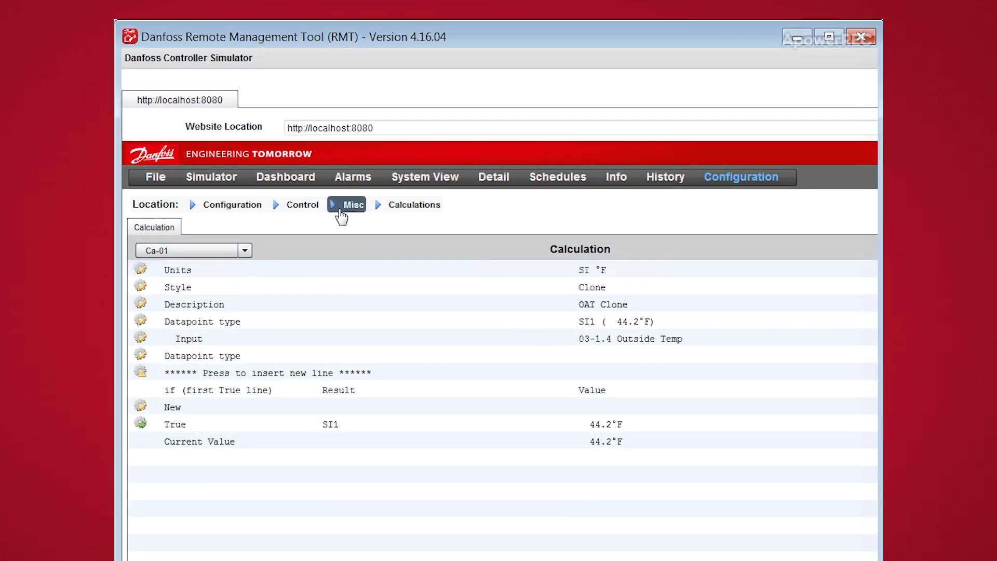
Set the Outside Copy sensor's Bd-Pt address to Calculated, Ca-01, from the Misc Sensors tab
left_click(342, 210)
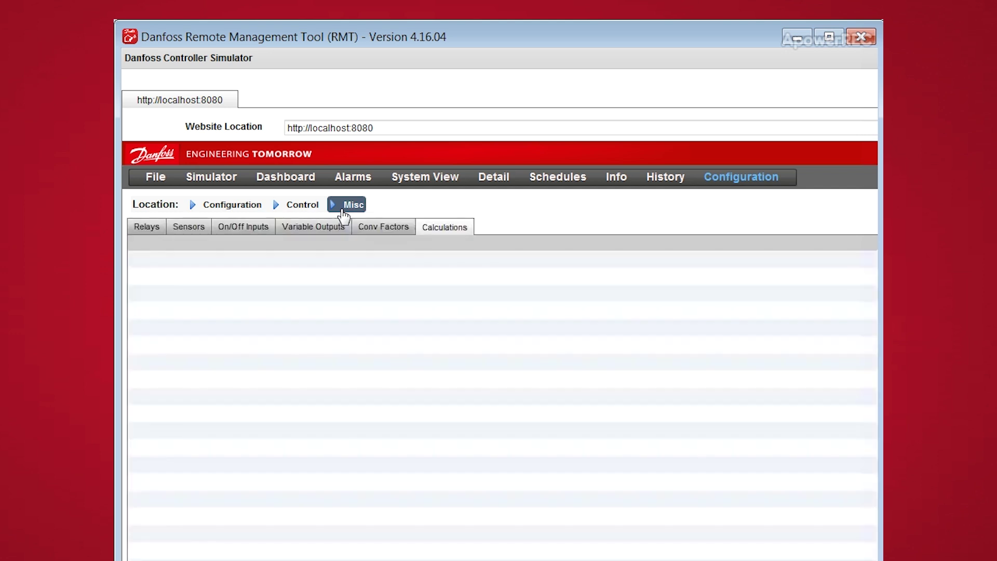
left_click(194, 228)
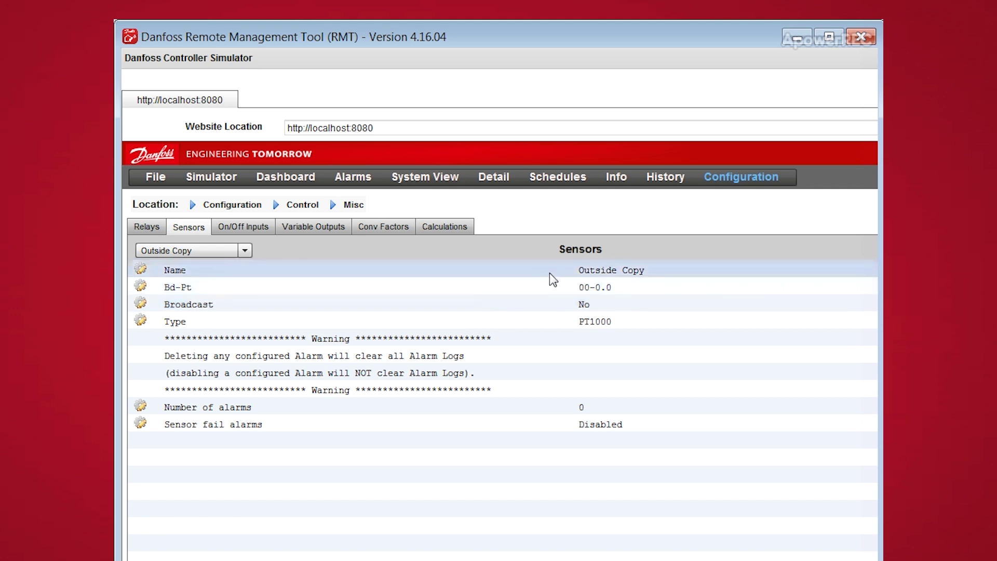
double_click(546, 286)
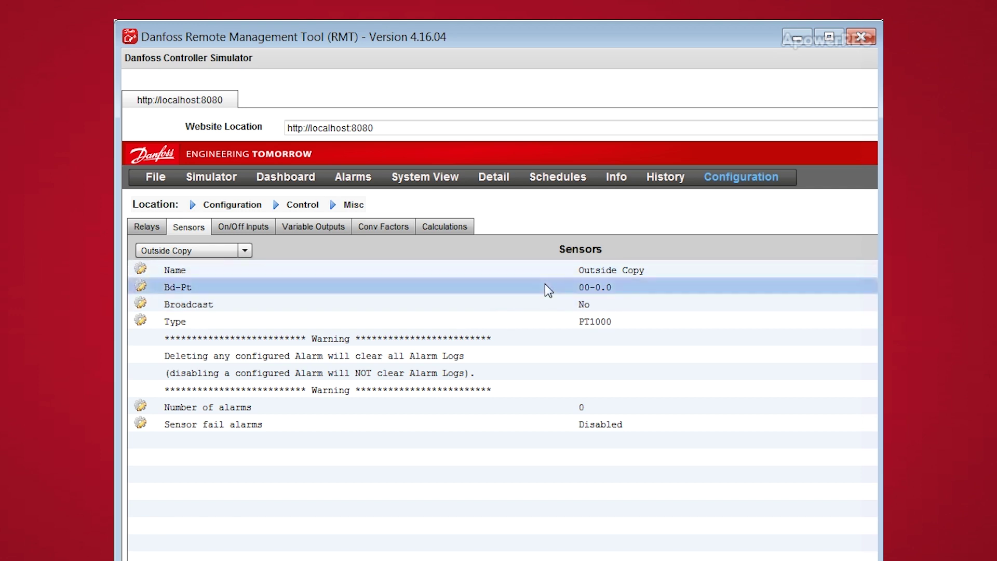
left_click(449, 272)
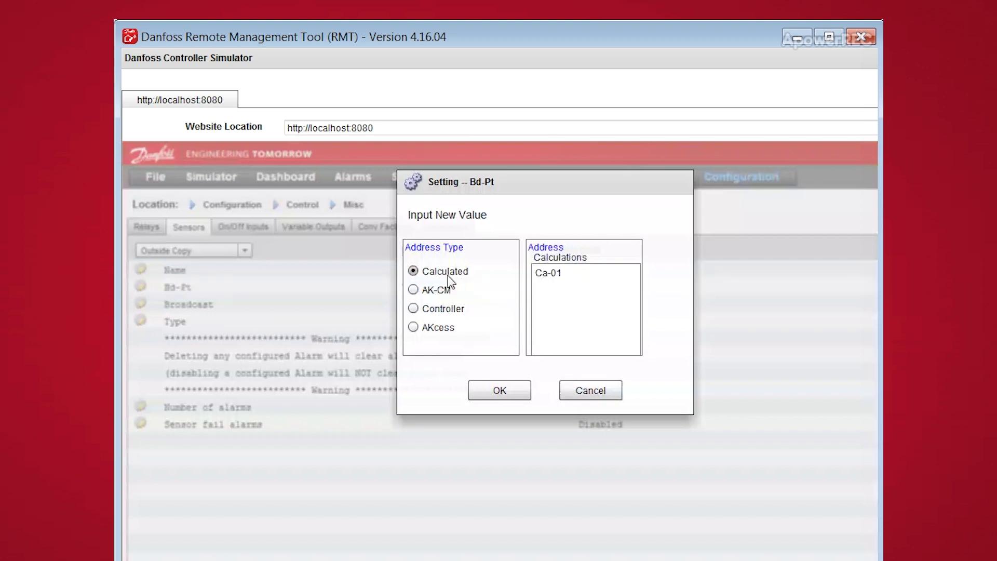
left_click(563, 288)
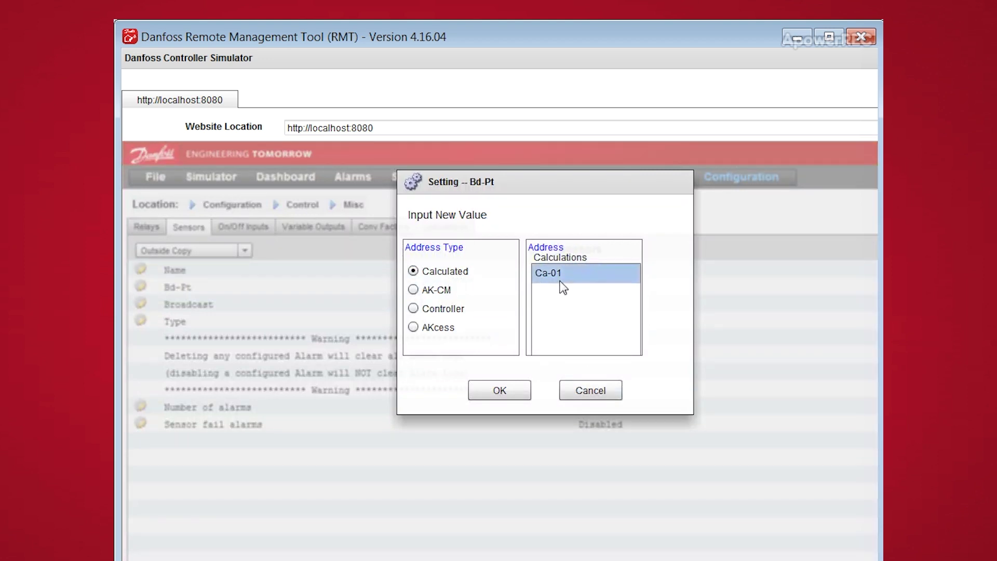
left_click(499, 392)
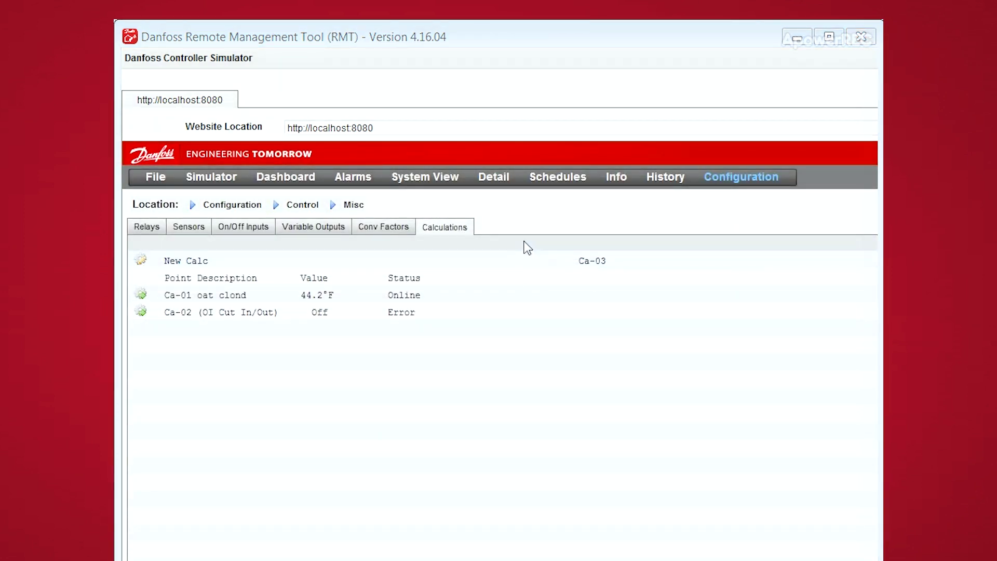
Use 01-1.5 Suction Temp AL as the input of the Ca-02 Cut In/Out calculation
left_click(353, 314)
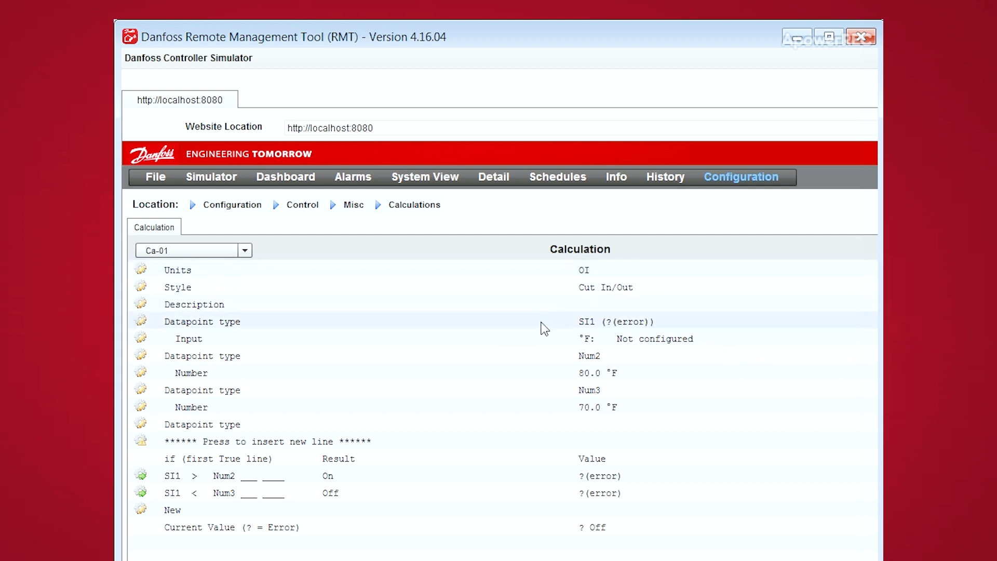
left_click(536, 340)
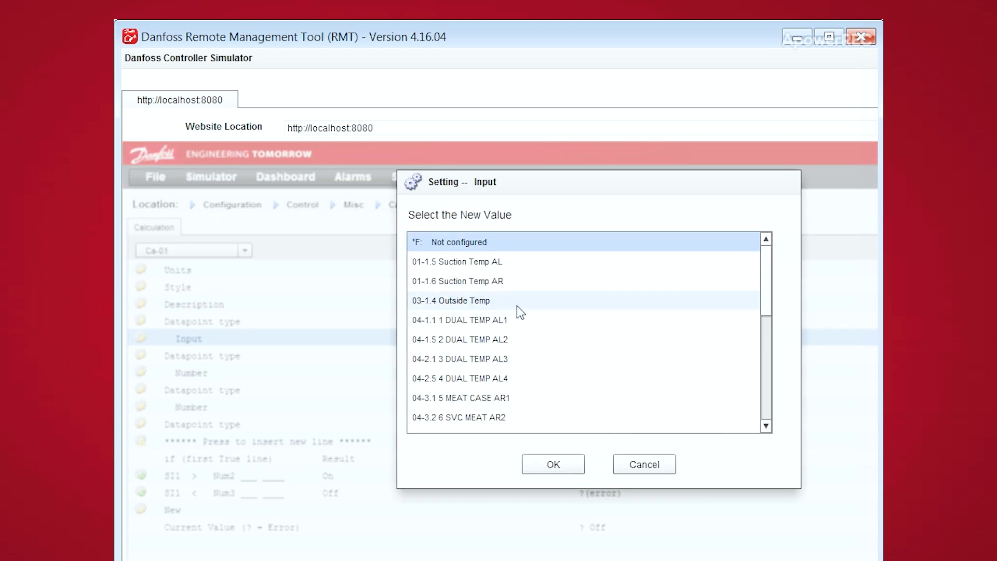
double_click(498, 261)
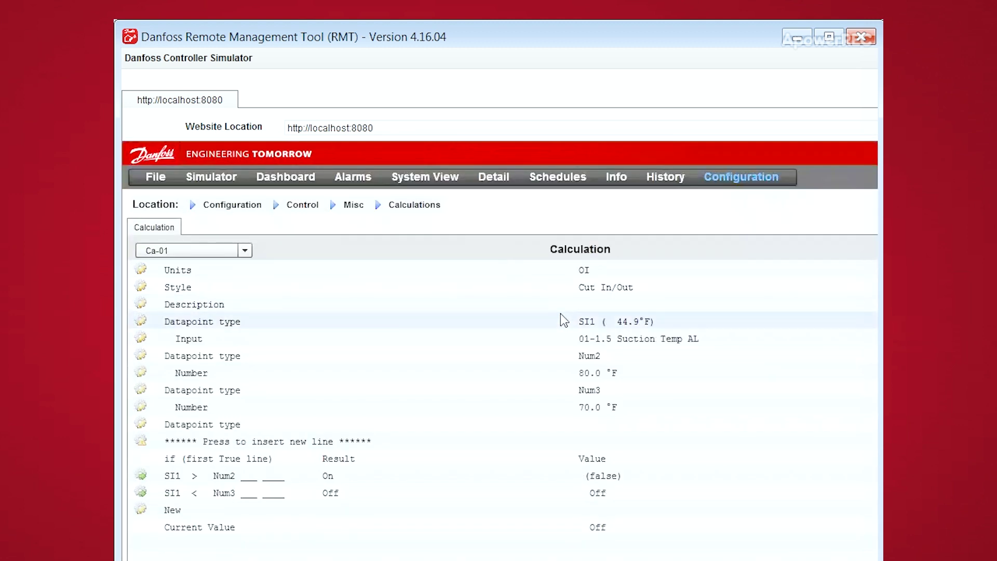
Set the Num2 threshold to 30 and Num3 to 15 (°F)
double_click(541, 372)
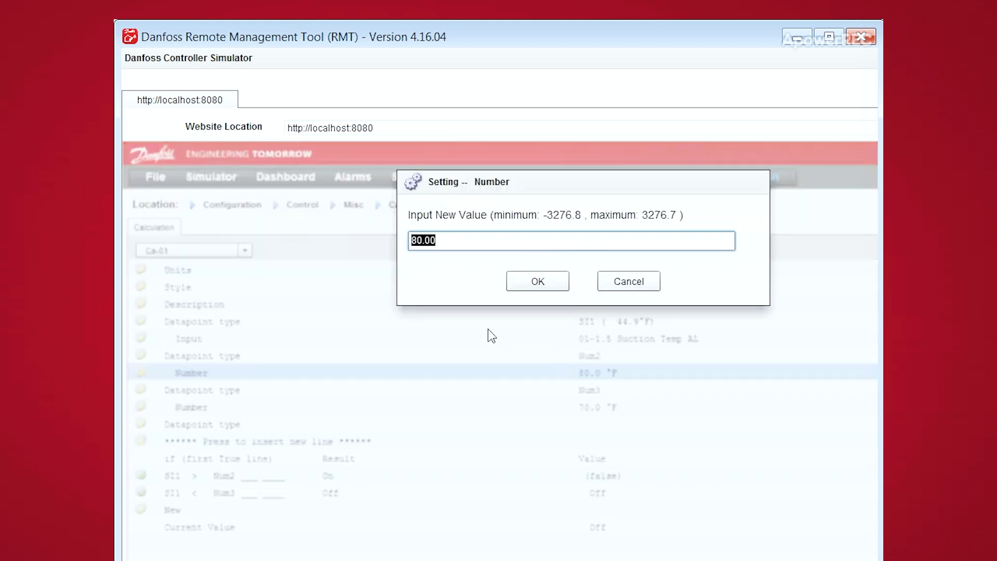
type("30")
key("Return")
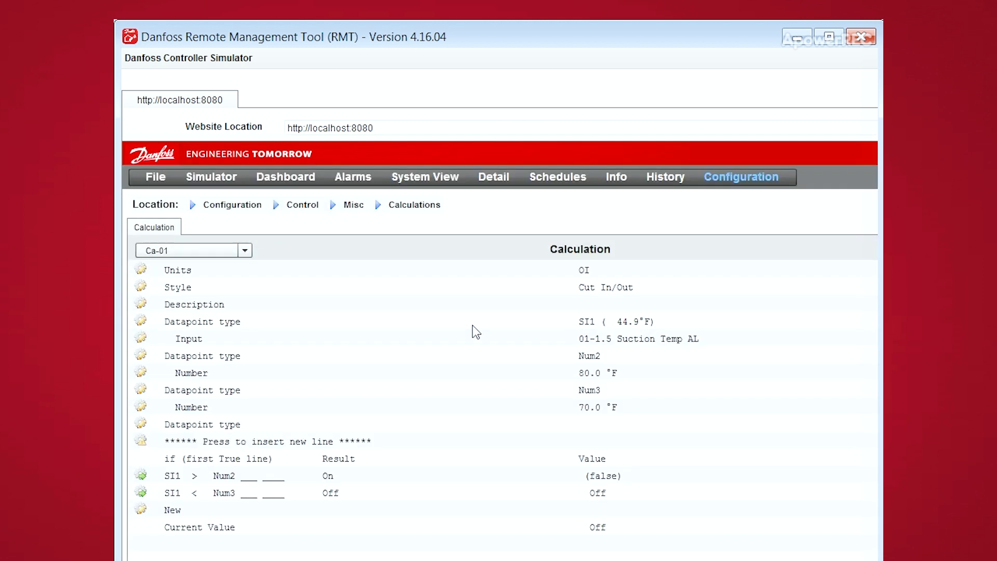
double_click(528, 407)
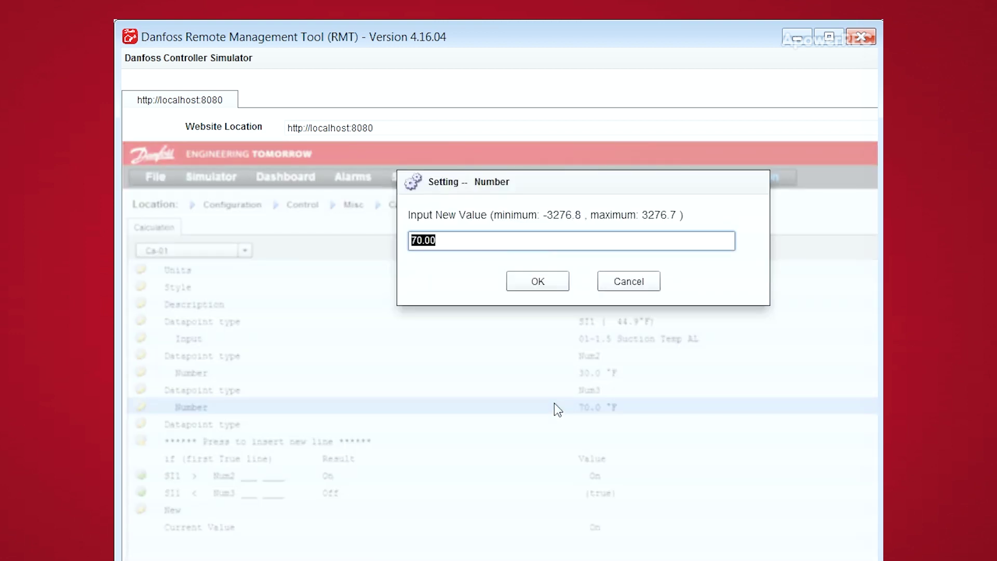
type("15")
key("Return")
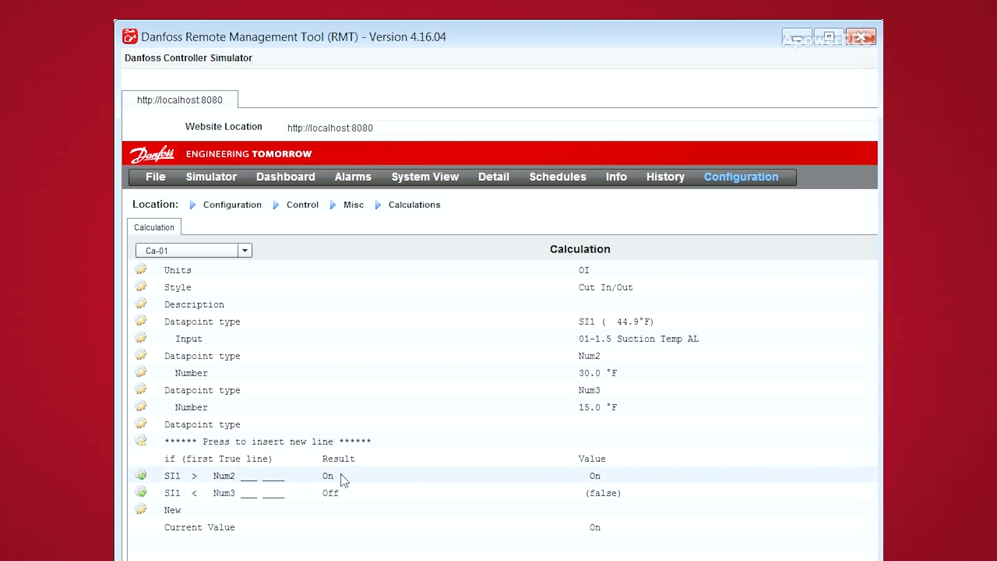
left_click(568, 290)
Switch the calculation's Style to Generic, giving an RO1 datapoint, and add a new datapoint line
double_click(567, 289)
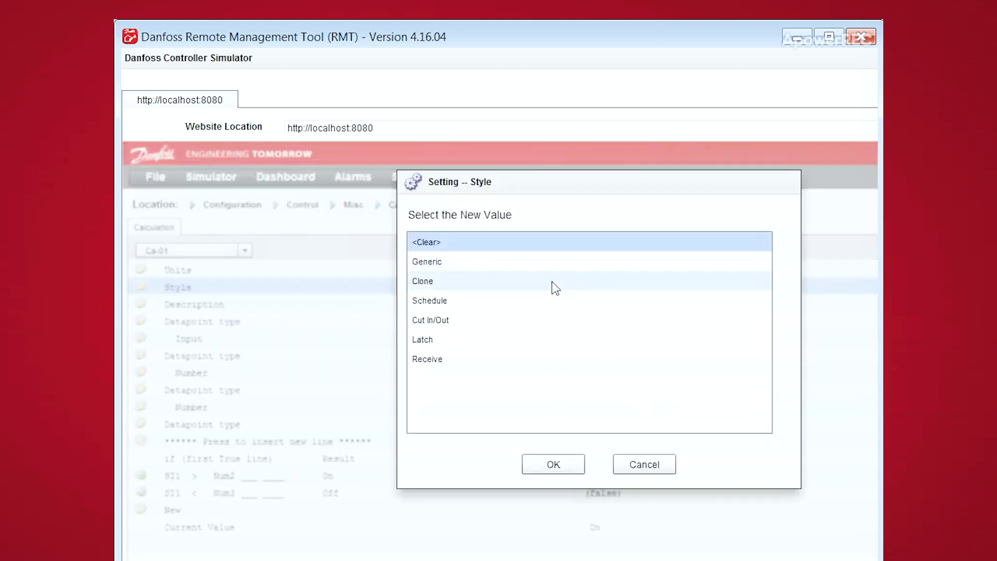
double_click(496, 261)
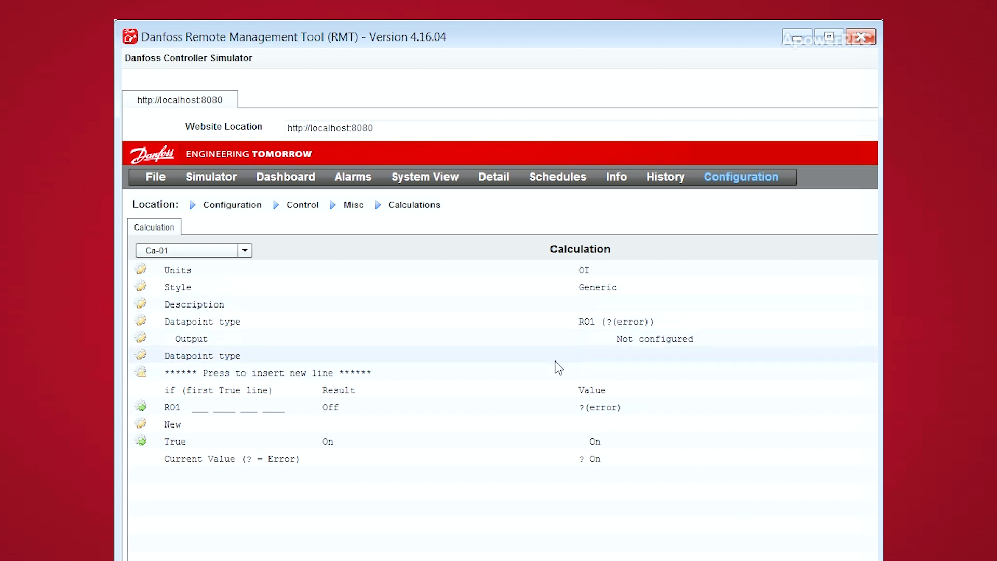
left_click(375, 372)
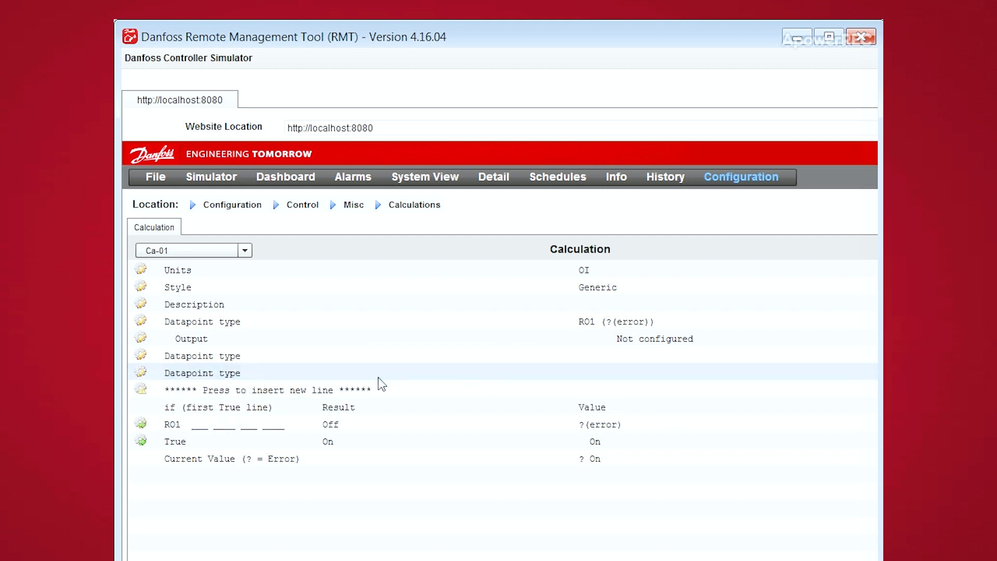
Make the new datapoint line a relay output (RO2)
left_click(366, 355)
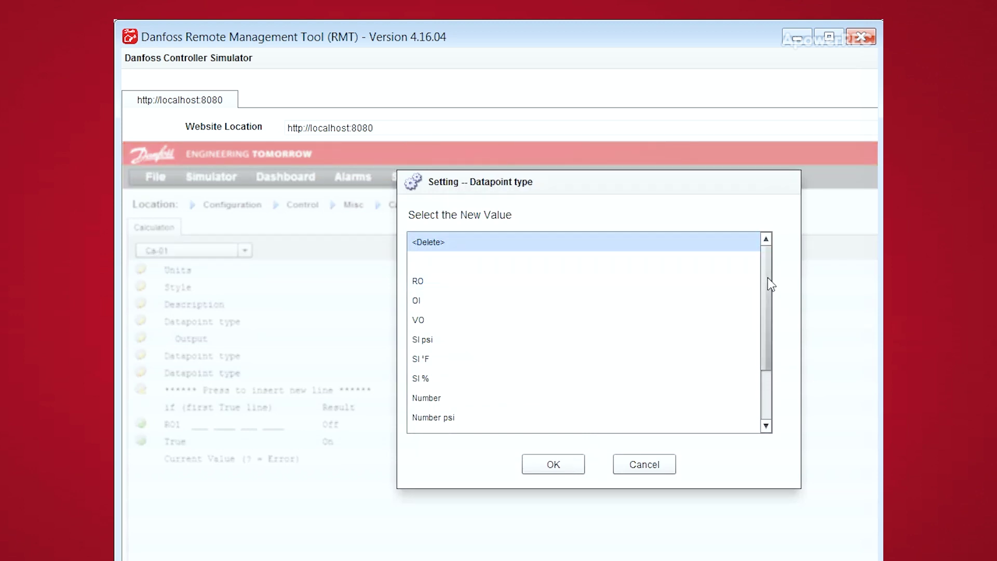
left_click_drag(768, 280, 780, 334)
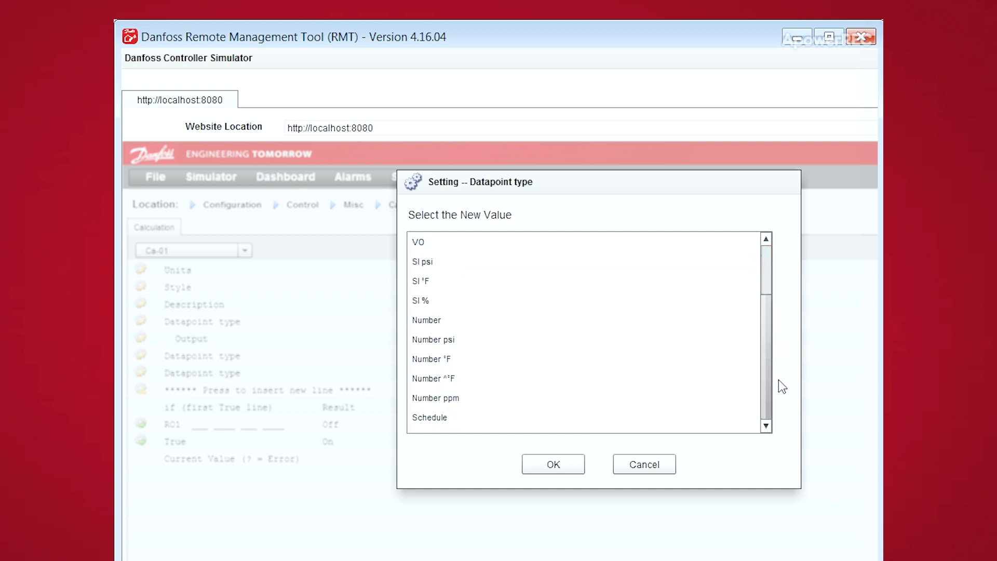
left_click_drag(783, 387, 777, 255)
double_click(472, 283)
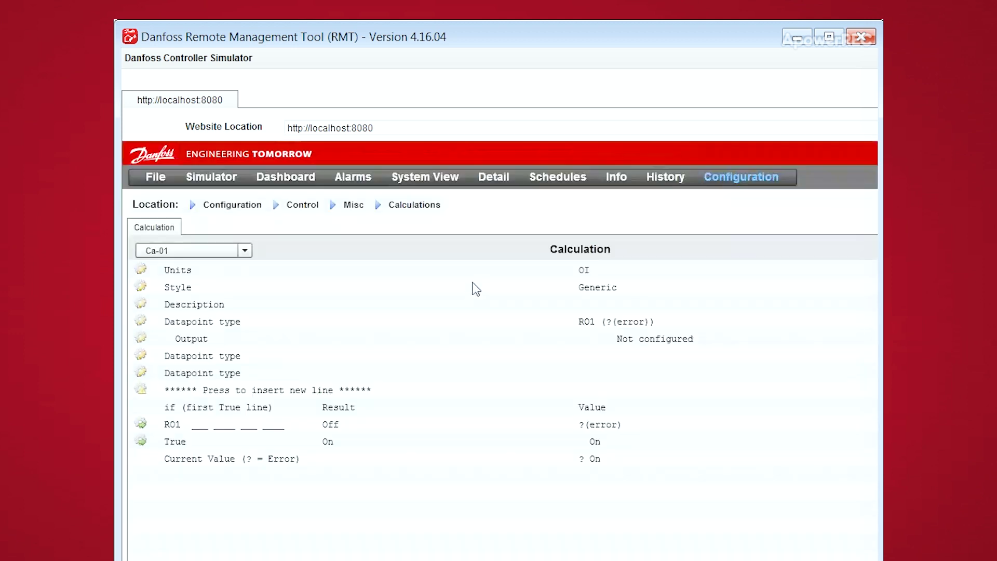
Link both RO1 and RO2 outputs to 01-1.2 Compressor A 2
left_click(547, 340)
double_click(446, 283)
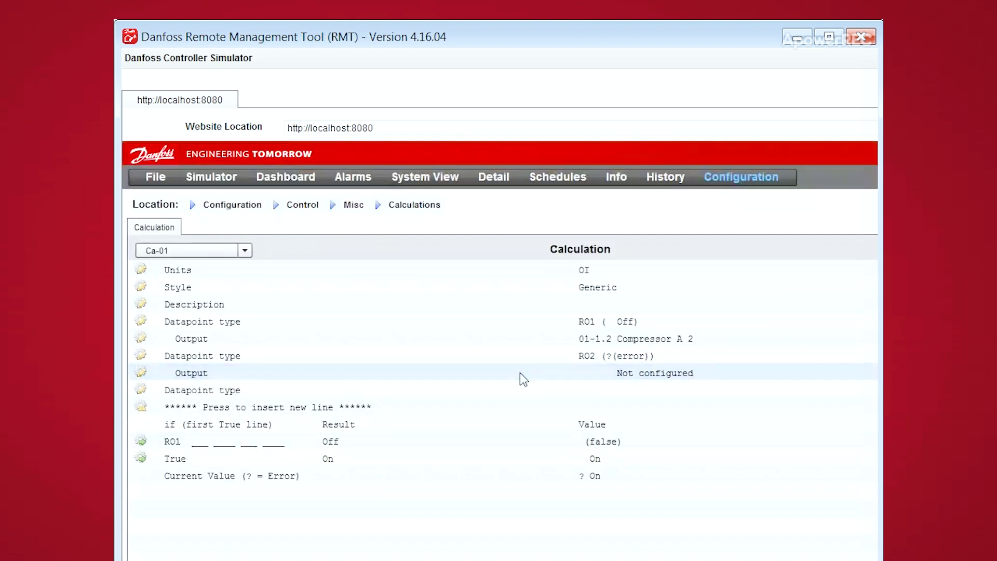
left_click(519, 372)
double_click(472, 284)
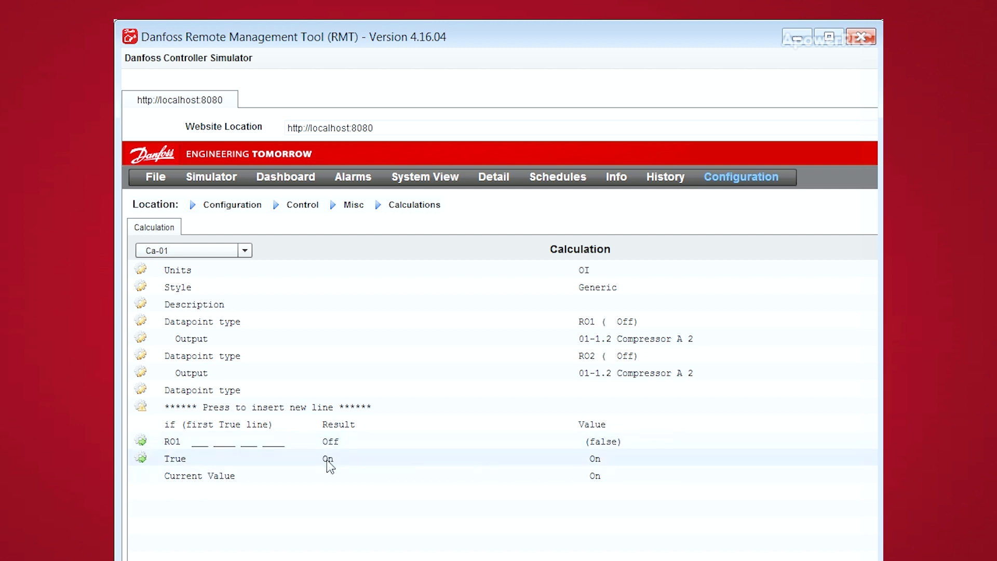
Set the Off result line's condition to RO1 = RO2
left_click(203, 444)
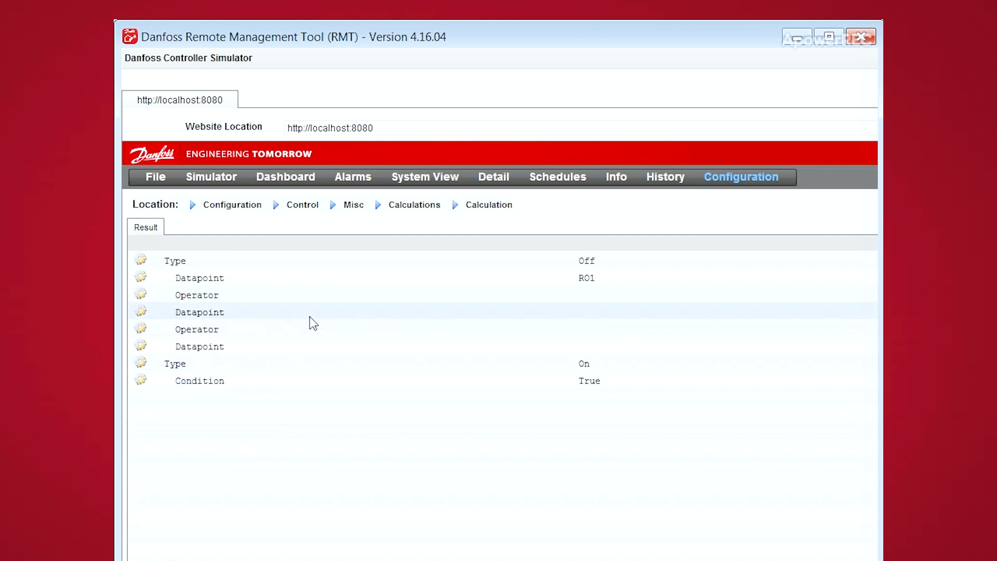
left_click(363, 297)
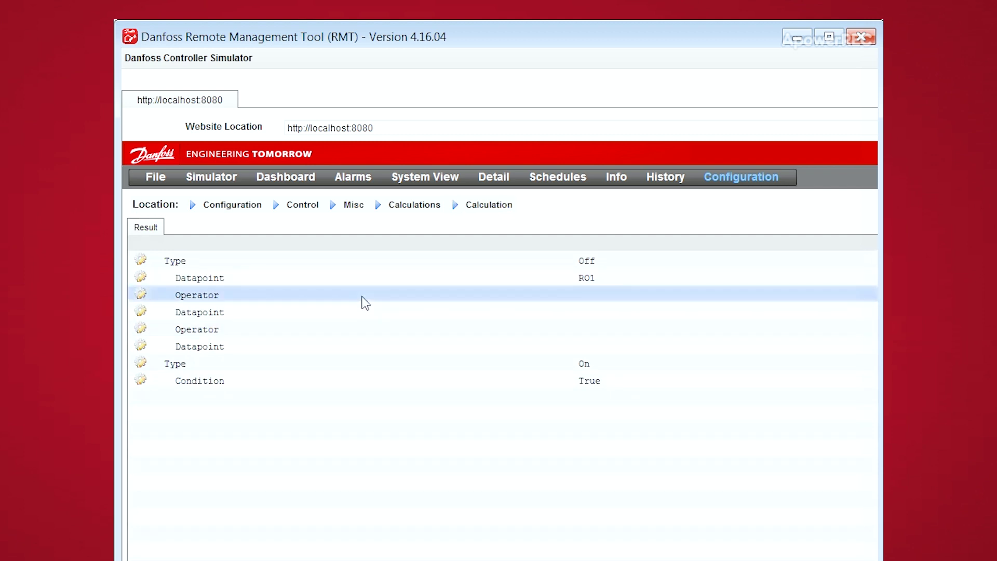
double_click(363, 298)
double_click(425, 298)
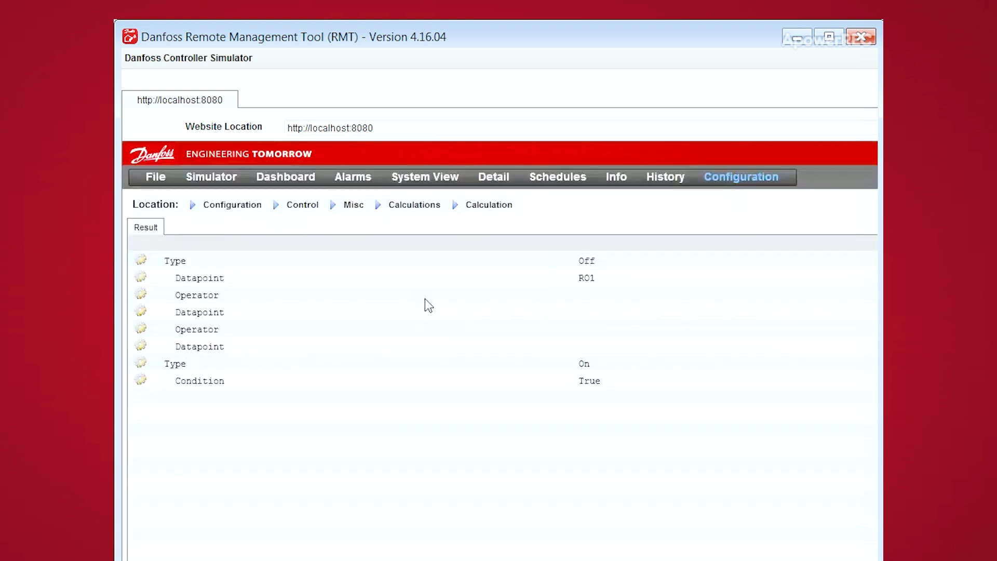
double_click(431, 312)
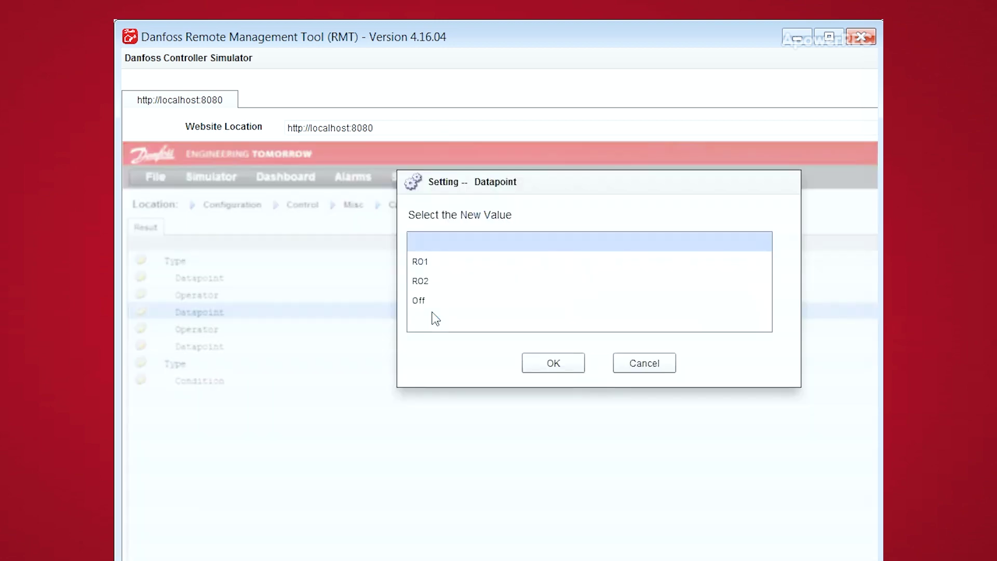
double_click(442, 281)
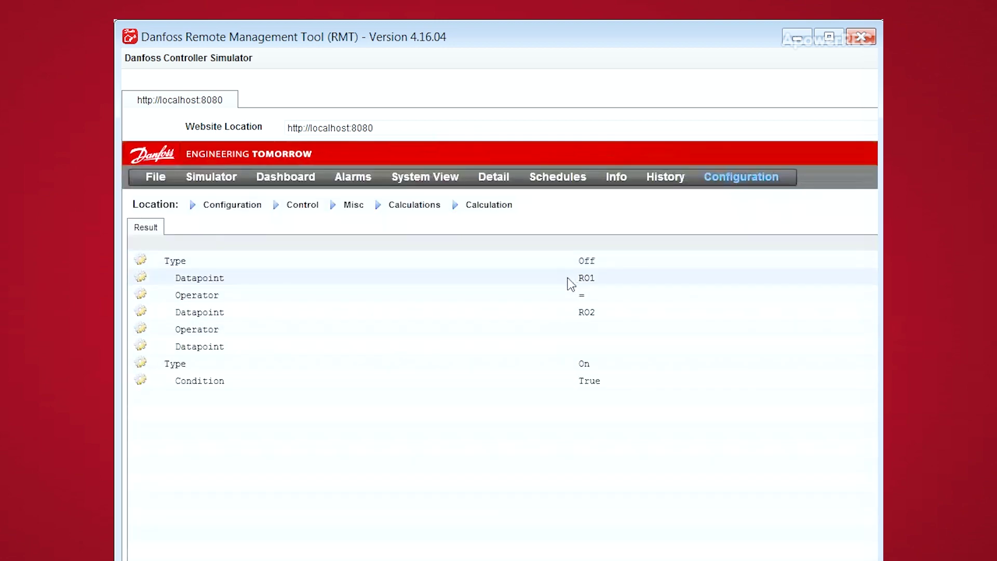